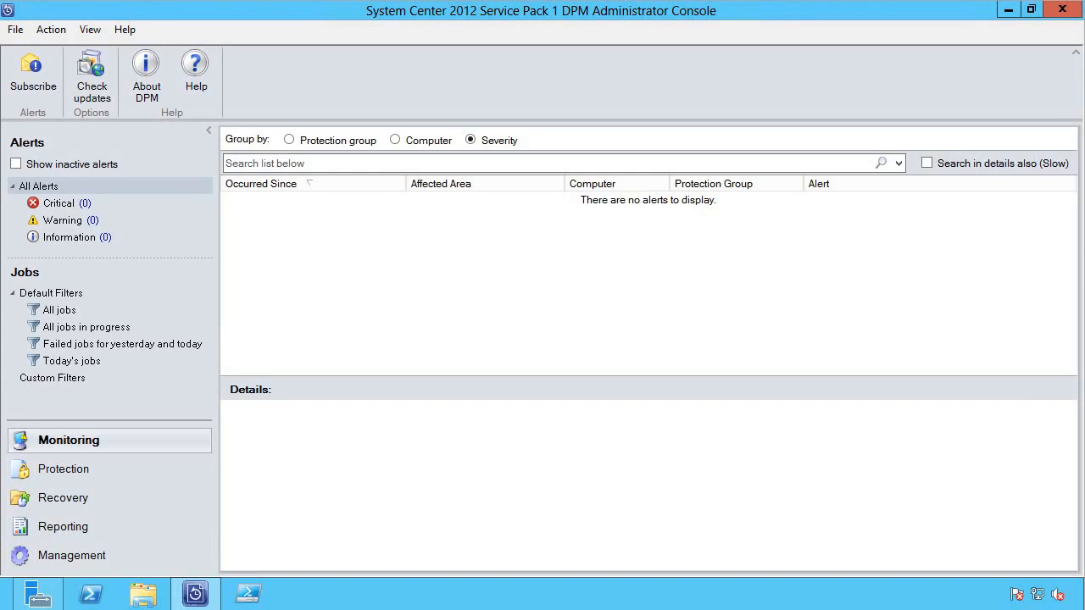
- Leave the alerts view and open the Protection workspace listing protection groups
click(66, 476)
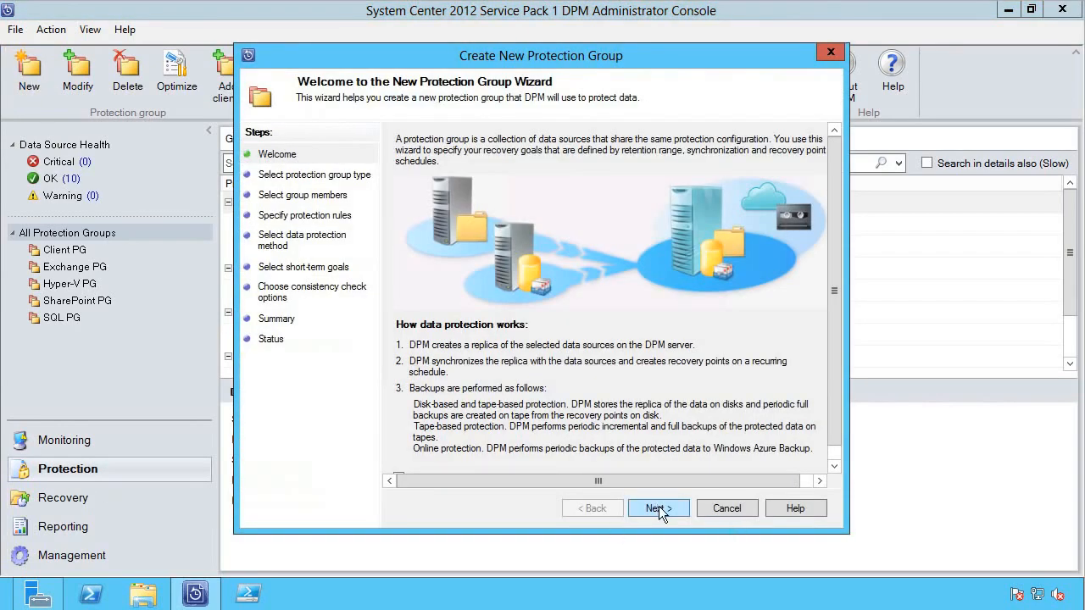
- Move past the wizard's Welcome page, keeping Servers as the protection group type
click(658, 508)
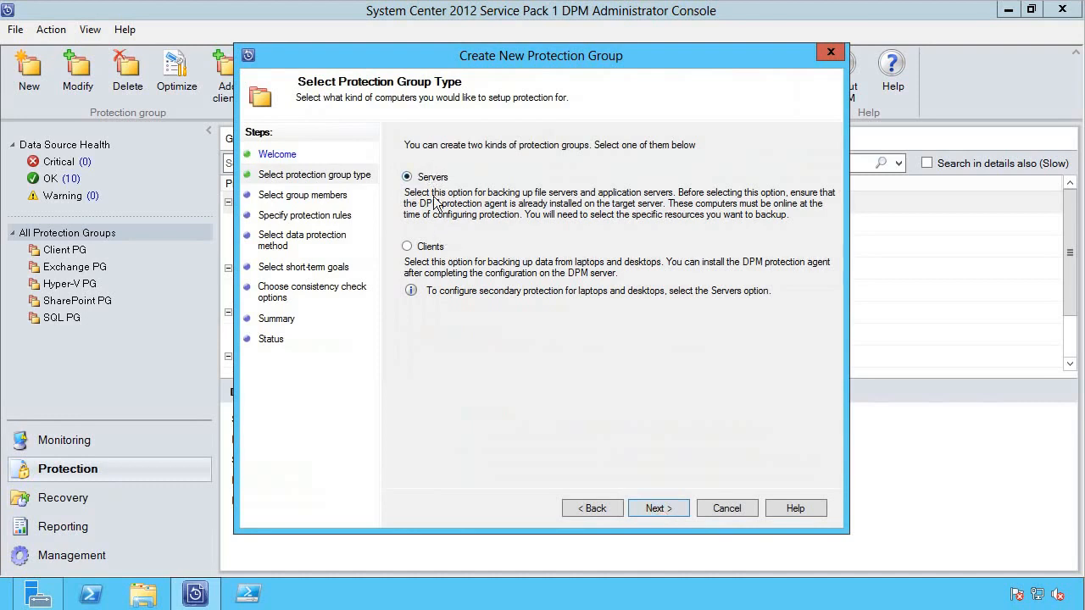
click(670, 507)
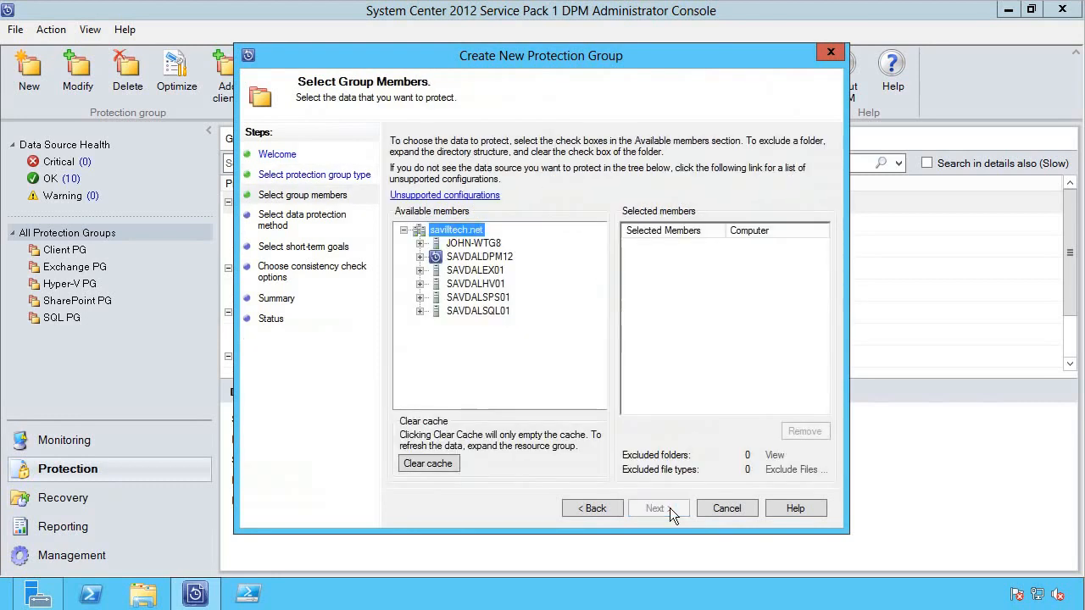
- Expand SAVDALHV01 and its HyperV data sources to reveal the snapshot backups
click(419, 284)
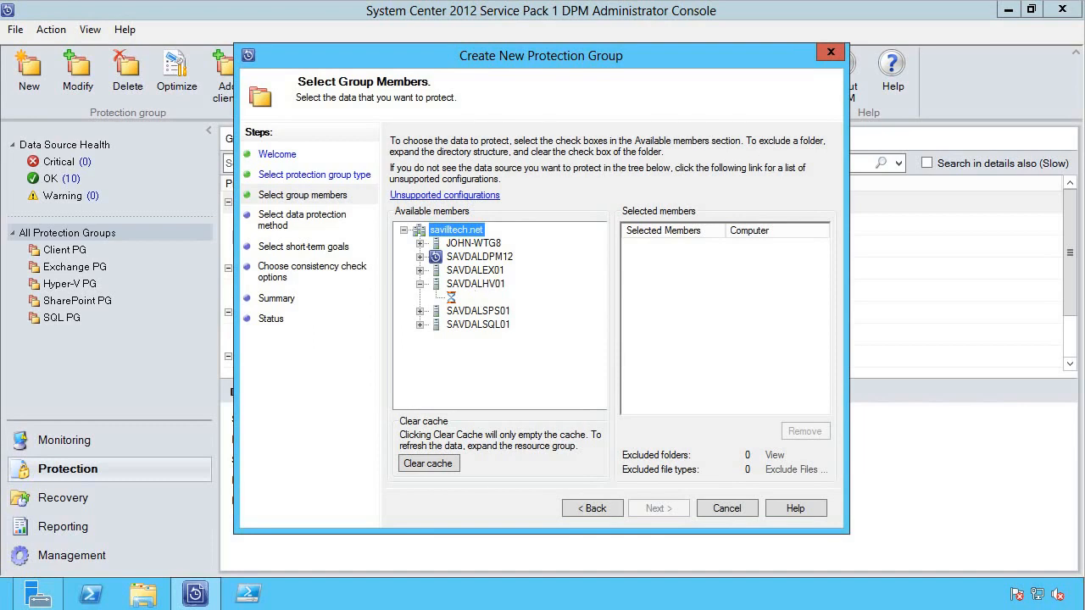
click(437, 325)
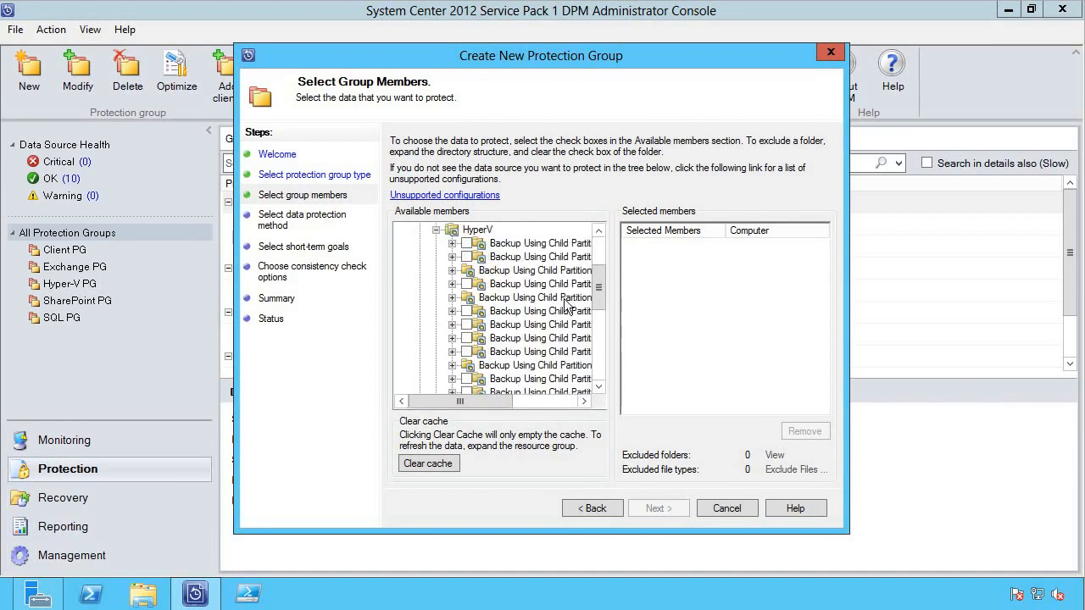
scroll(599, 293, down, 1)
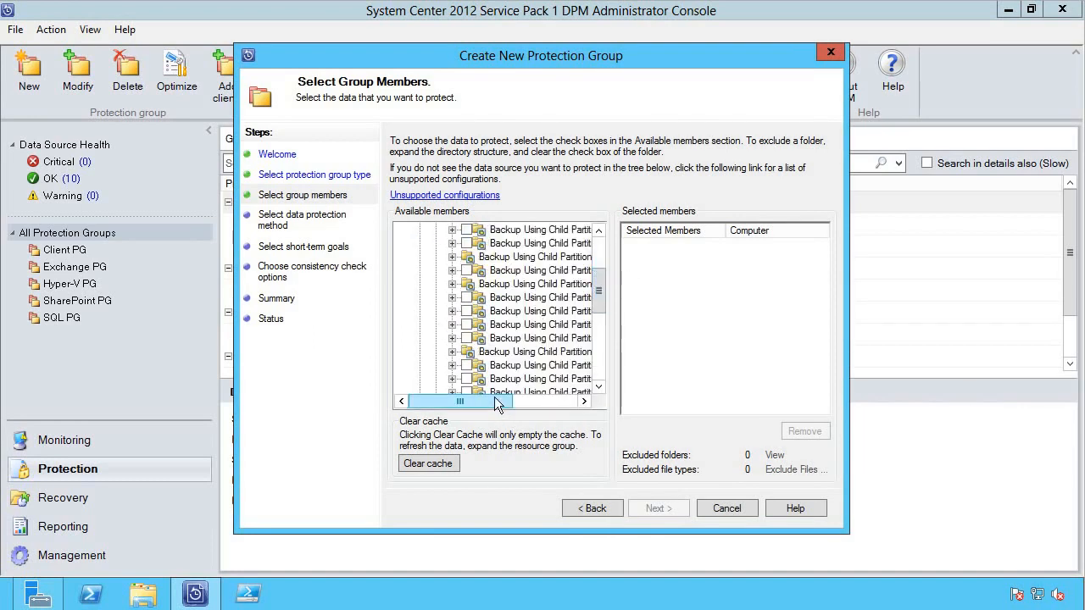
drag(494, 398, 541, 396)
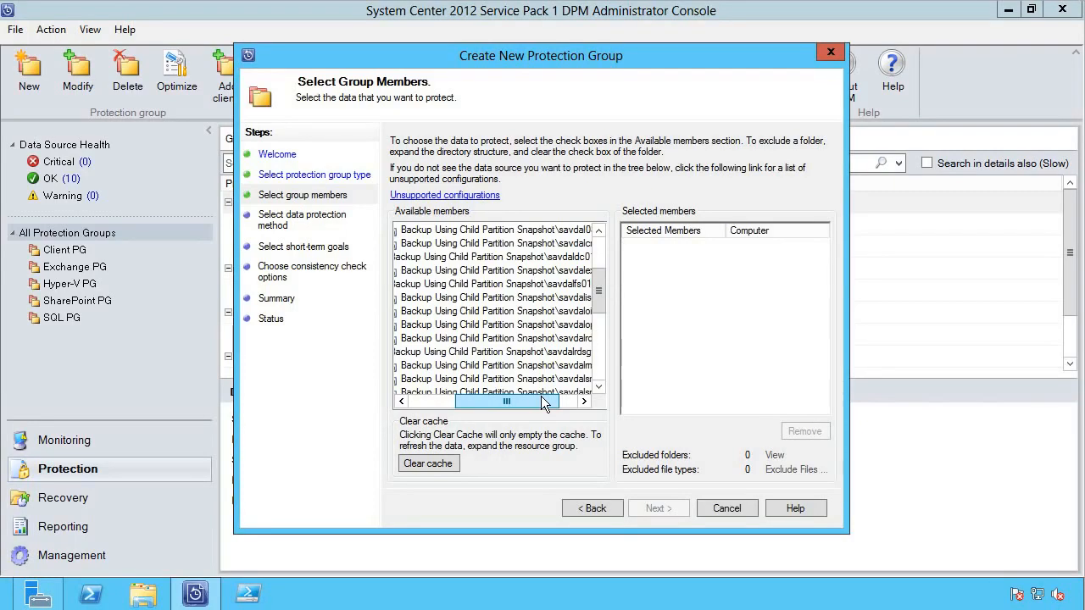
drag(541, 395, 517, 395)
drag(598, 288, 605, 363)
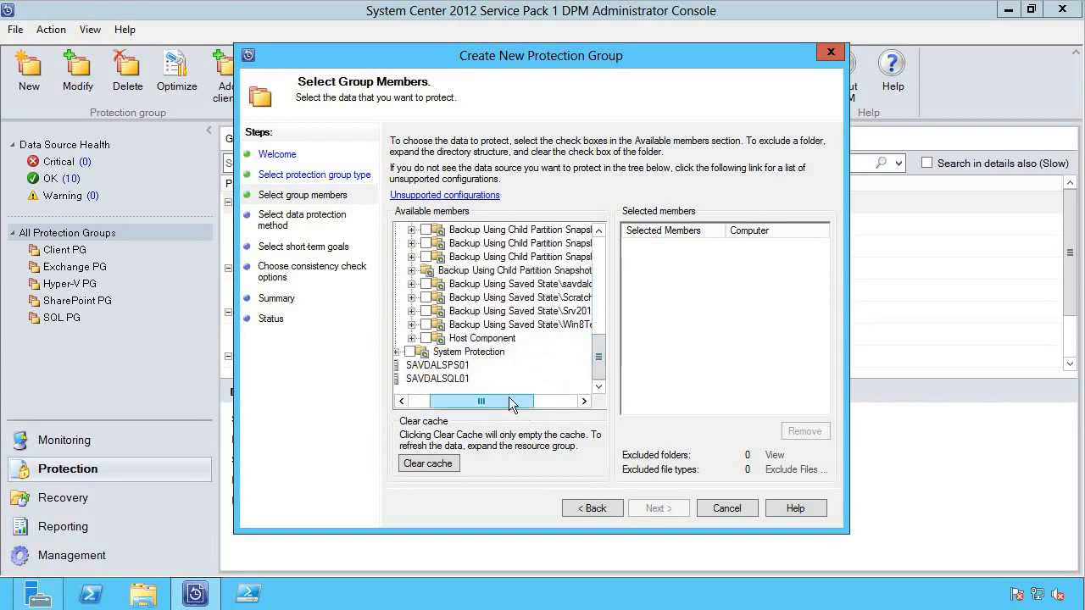
drag(509, 398, 553, 398)
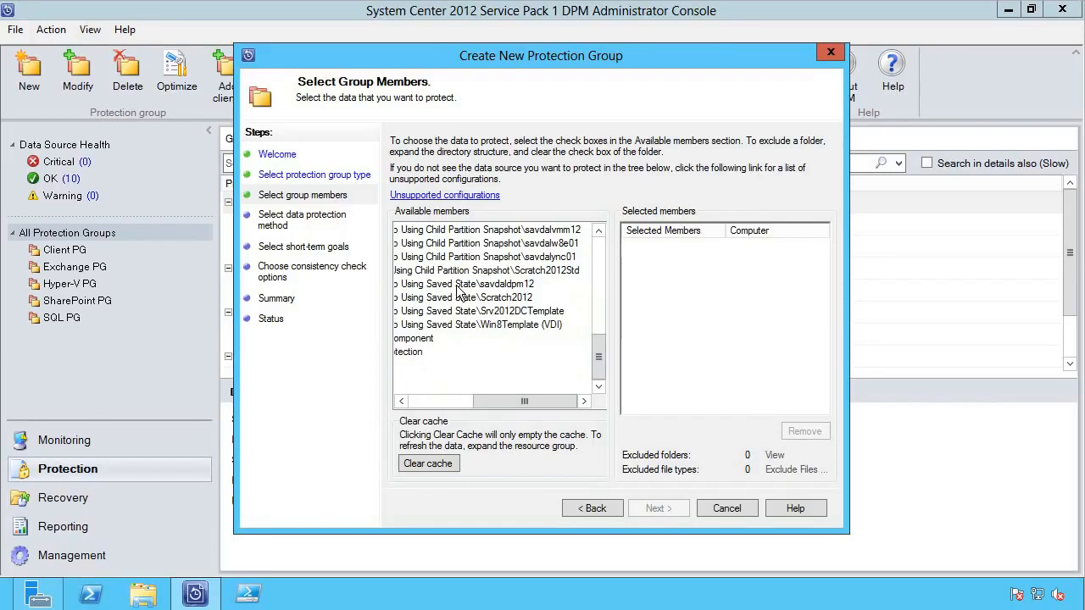
drag(498, 402, 482, 403)
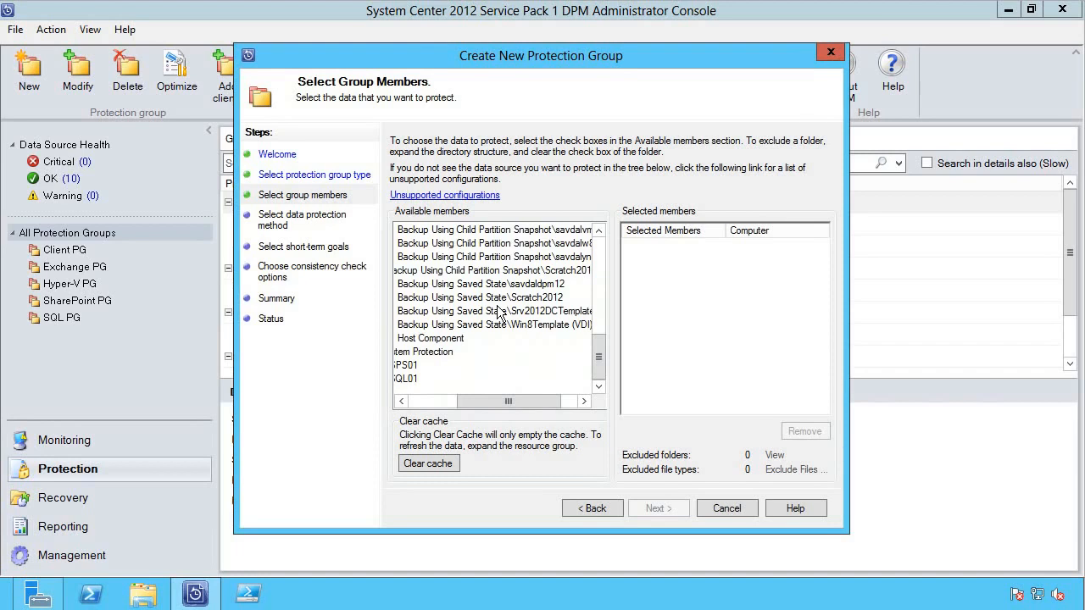
drag(495, 402, 466, 401)
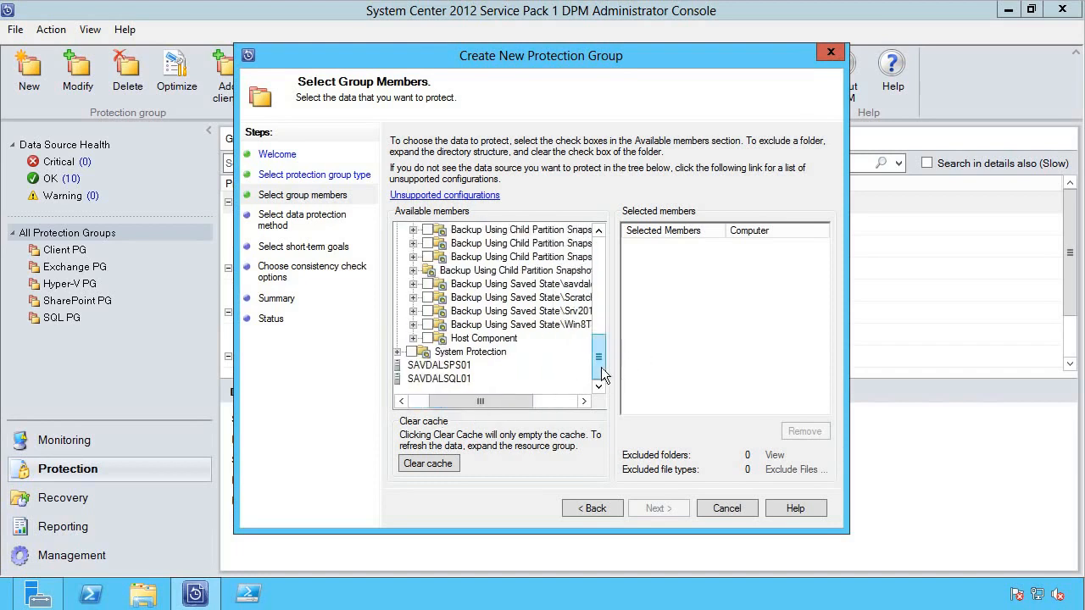
drag(602, 375, 600, 306)
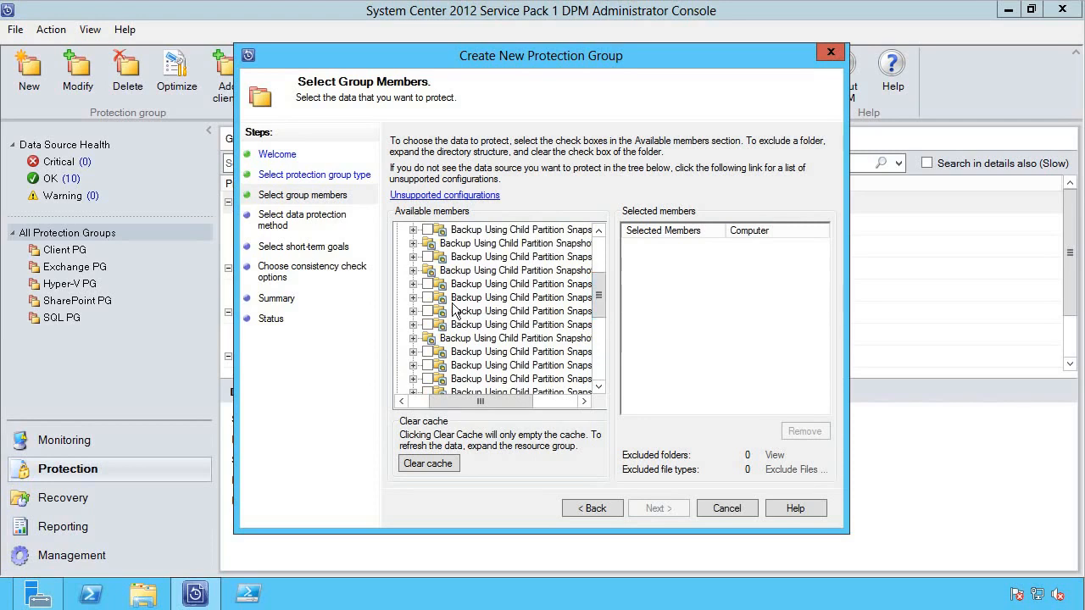
- Tick three Backup Using Child Partition Snapshot items as group members and continue
click(428, 284)
click(427, 298)
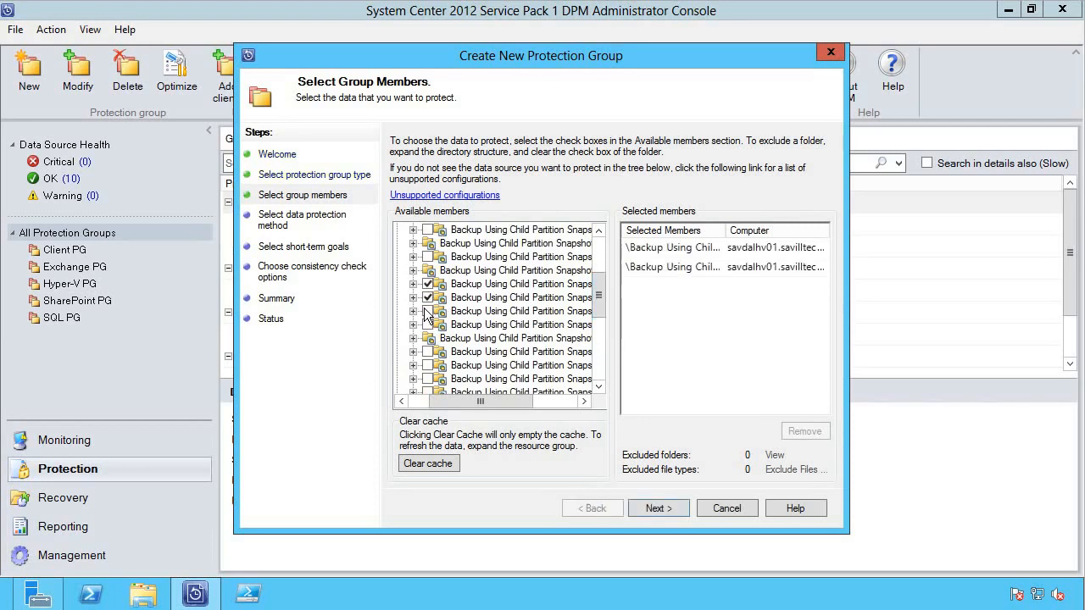
click(427, 311)
click(660, 507)
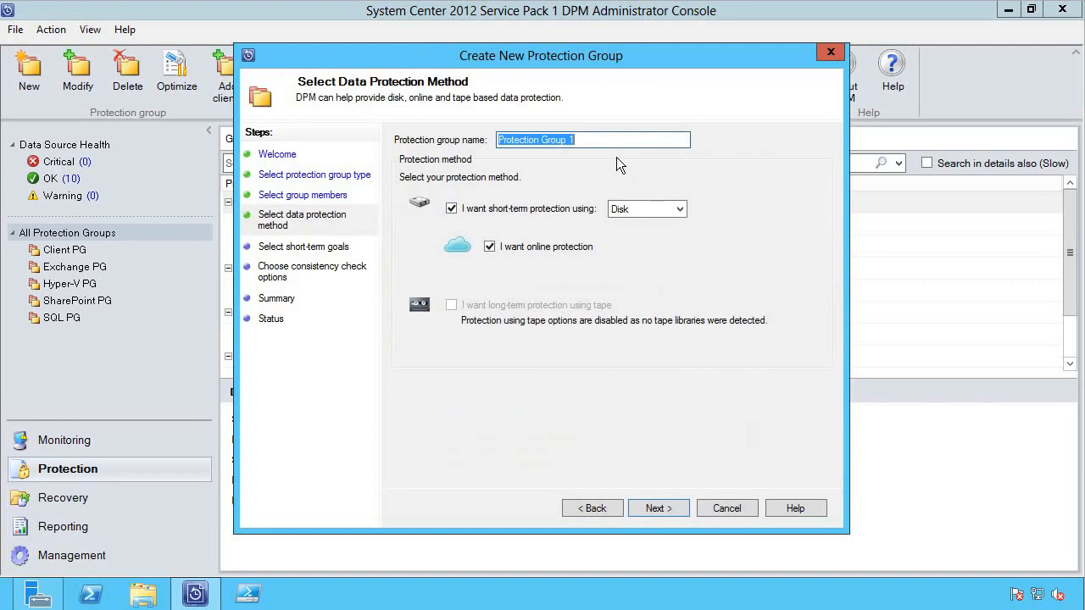
- Enter 'Hyper-V PG2' as the protection group name and continue to short-term goals
text(Hypo)
key(BackSpace)
text(e)
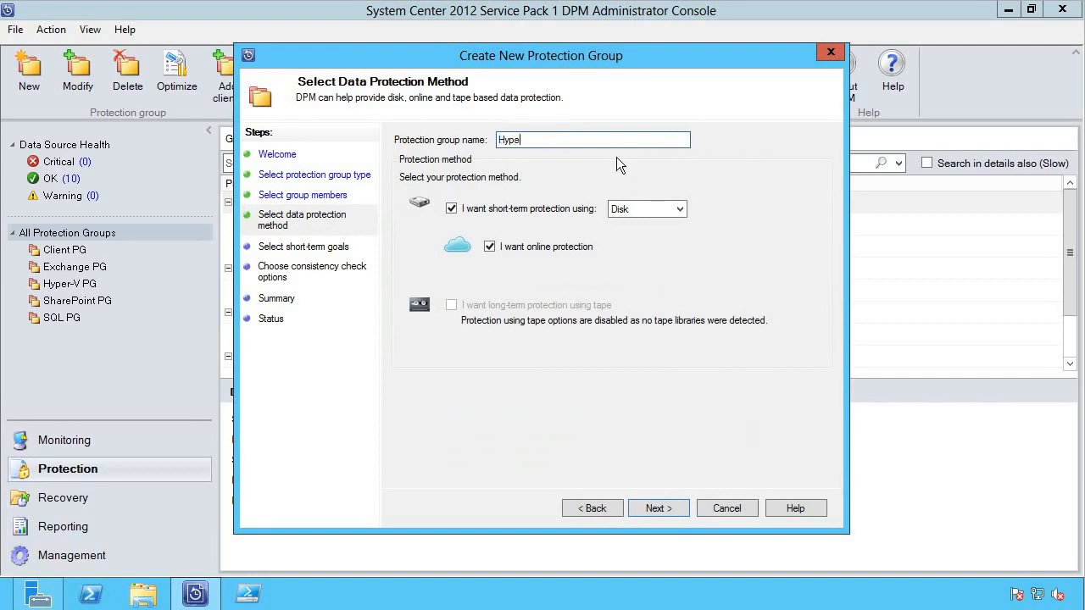
text(r-V PG2)
click(669, 512)
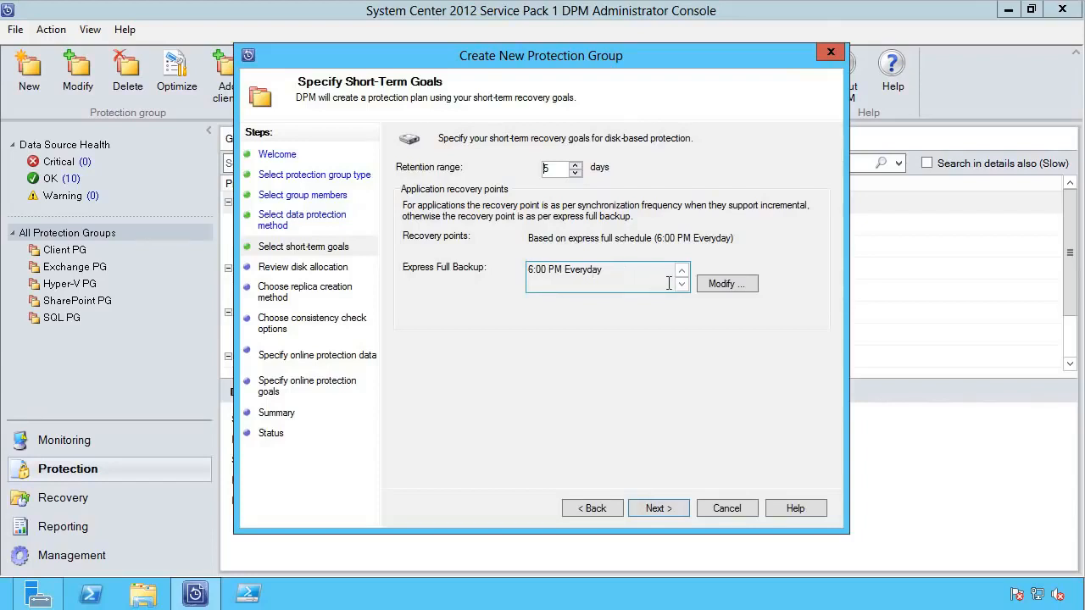
- Keep 5-day retention, review per-volume allocation, and co-locate data in the DPM storage pool
click(657, 508)
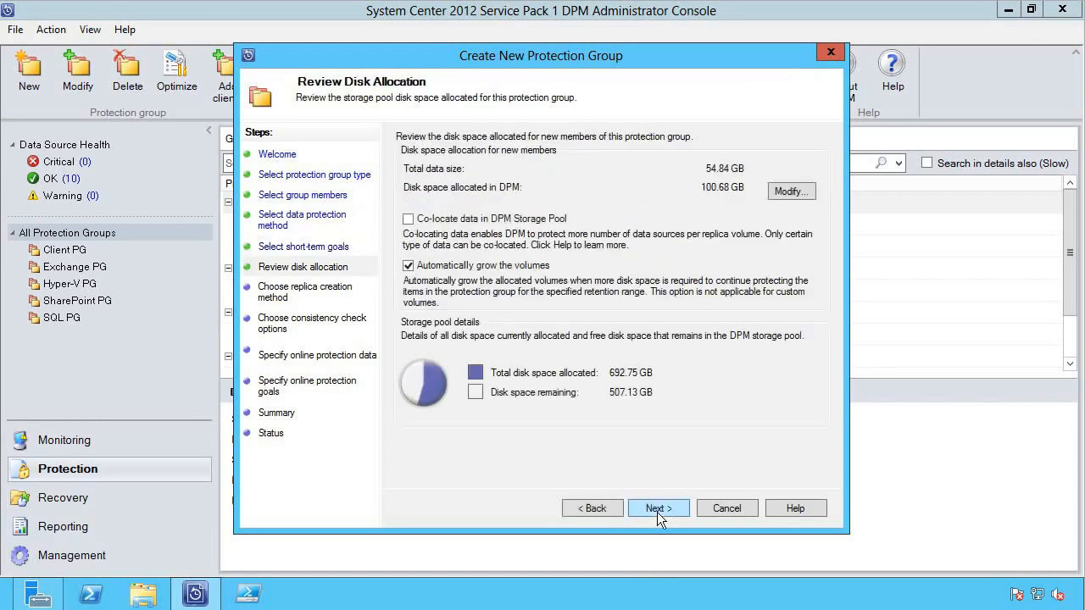
click(784, 189)
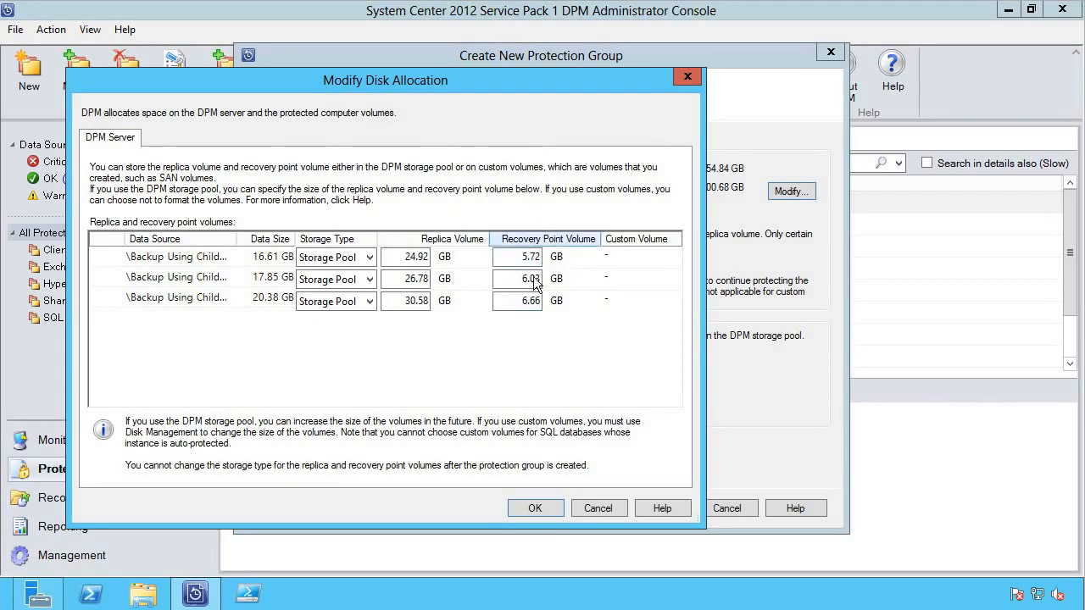
click(606, 508)
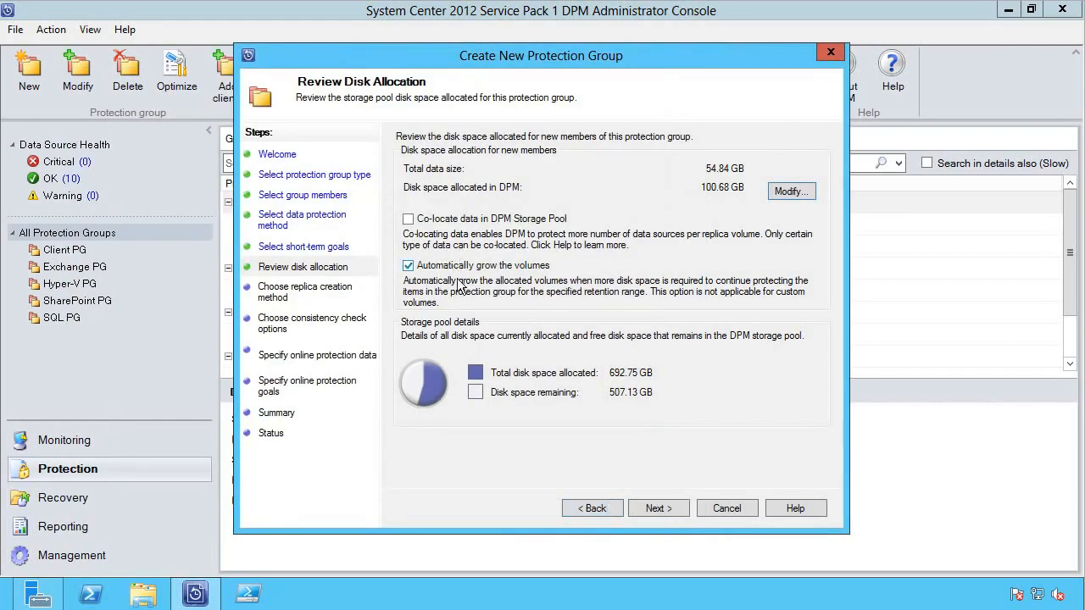
click(408, 220)
- Keep replica creation automatically over the network now and reach Consistency Check Options
click(675, 511)
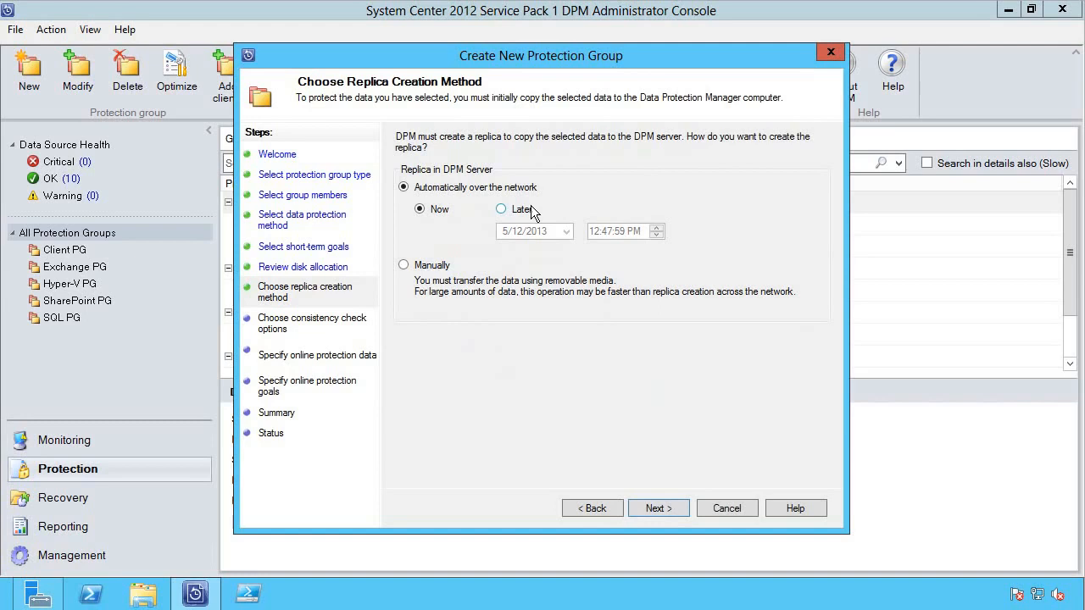
click(664, 507)
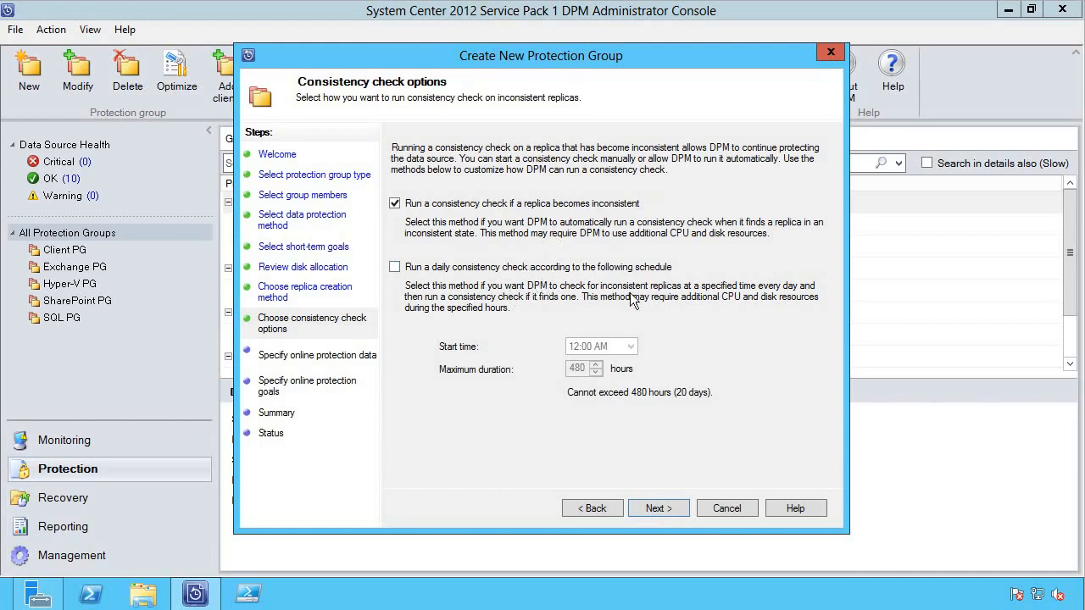
- Go back from the online protection page to Select Data Protection Method
click(659, 509)
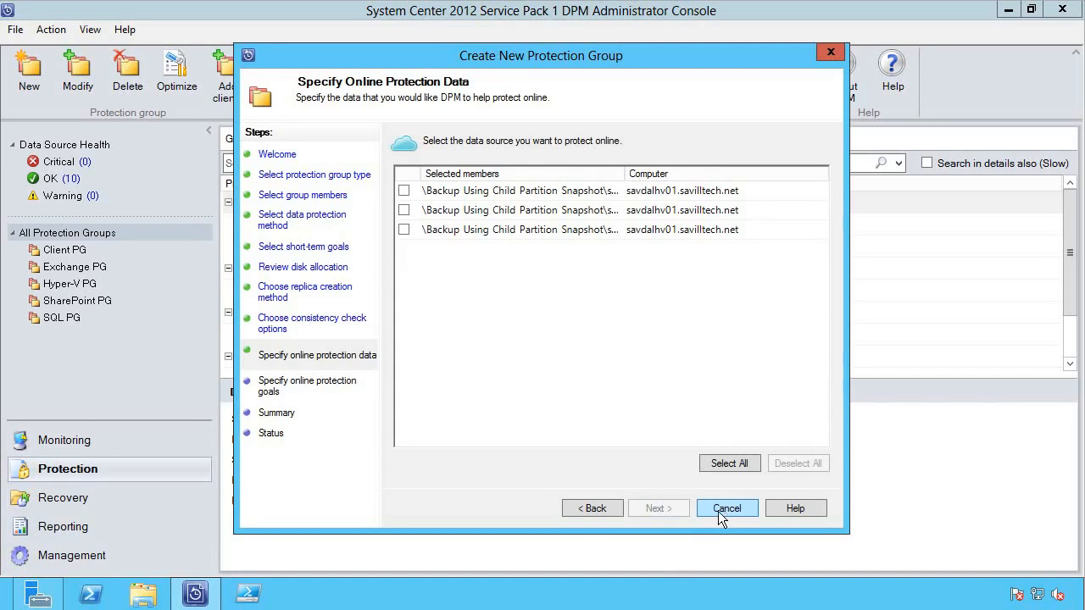
click(581, 507)
click(581, 507)
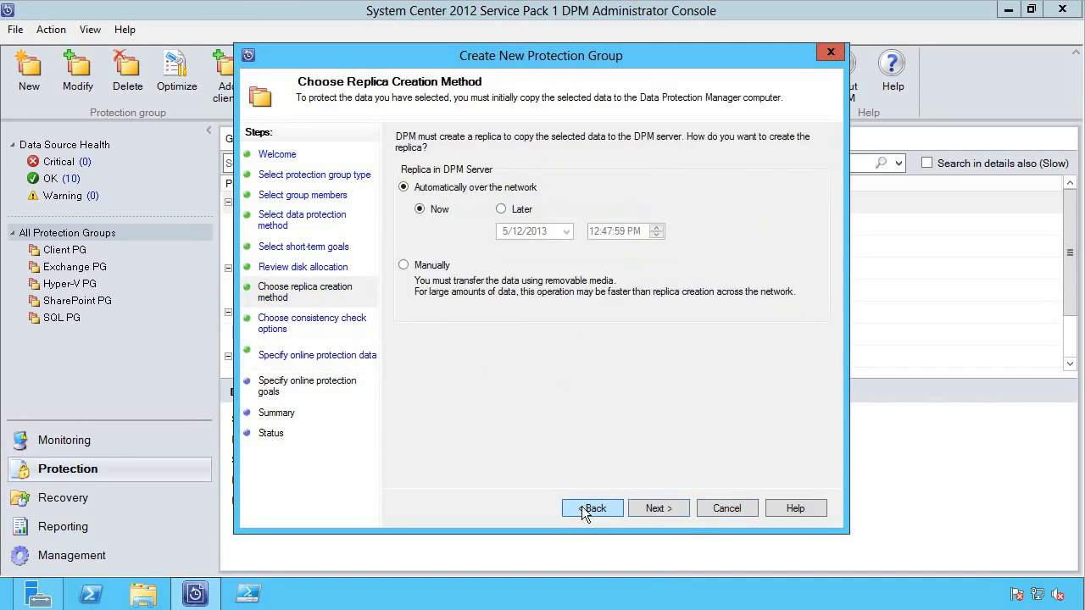
click(581, 506)
click(582, 506)
click(582, 507)
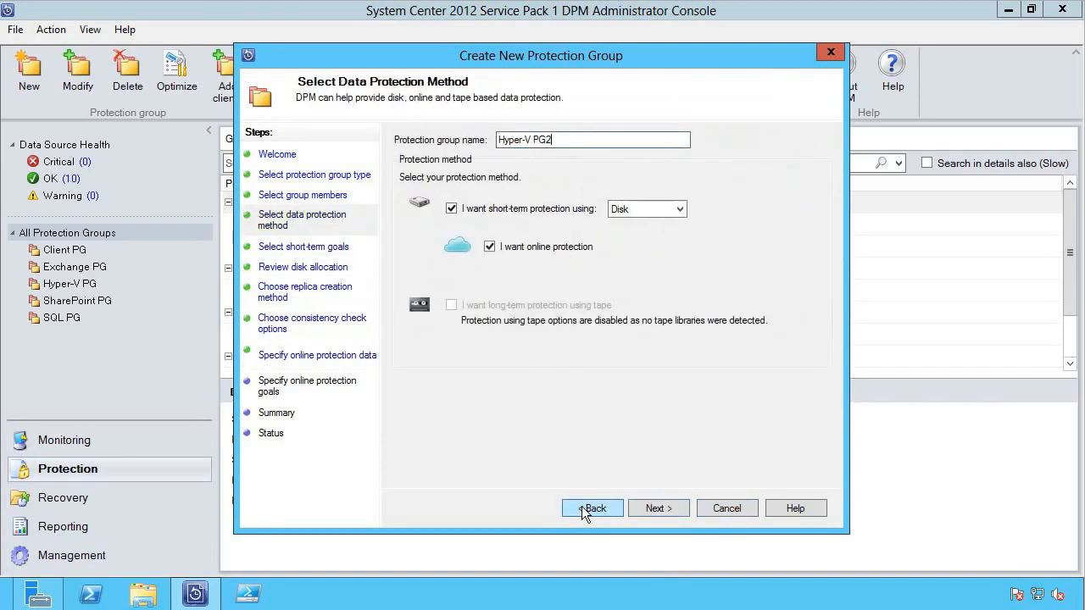
- Clear online protection for Hyper-V PG2 and advance to the Summary page
click(489, 247)
click(683, 505)
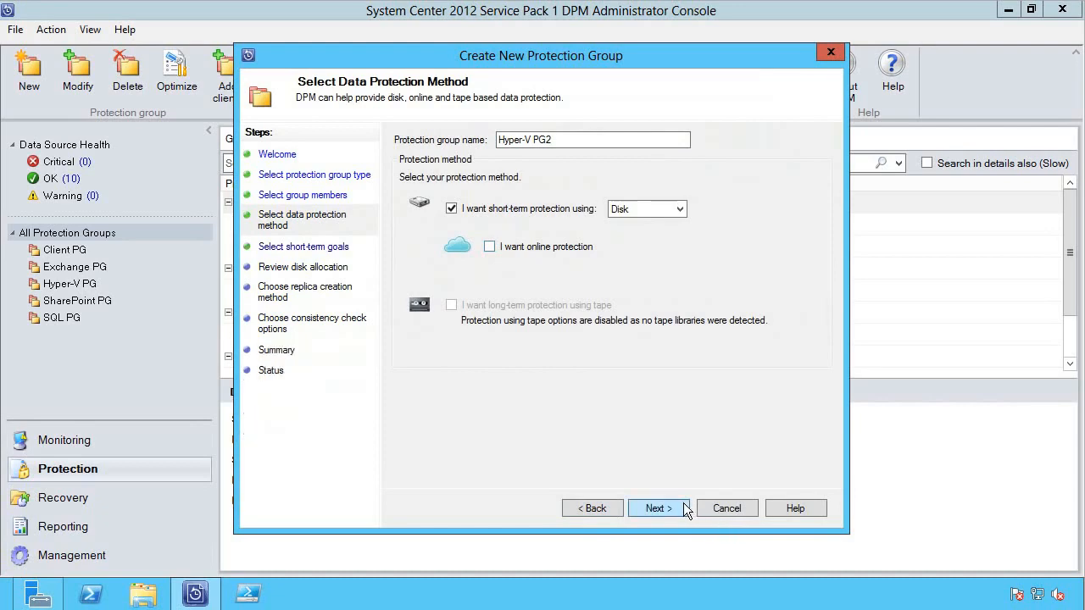
click(683, 505)
click(683, 505)
click(683, 505)
click(683, 505)
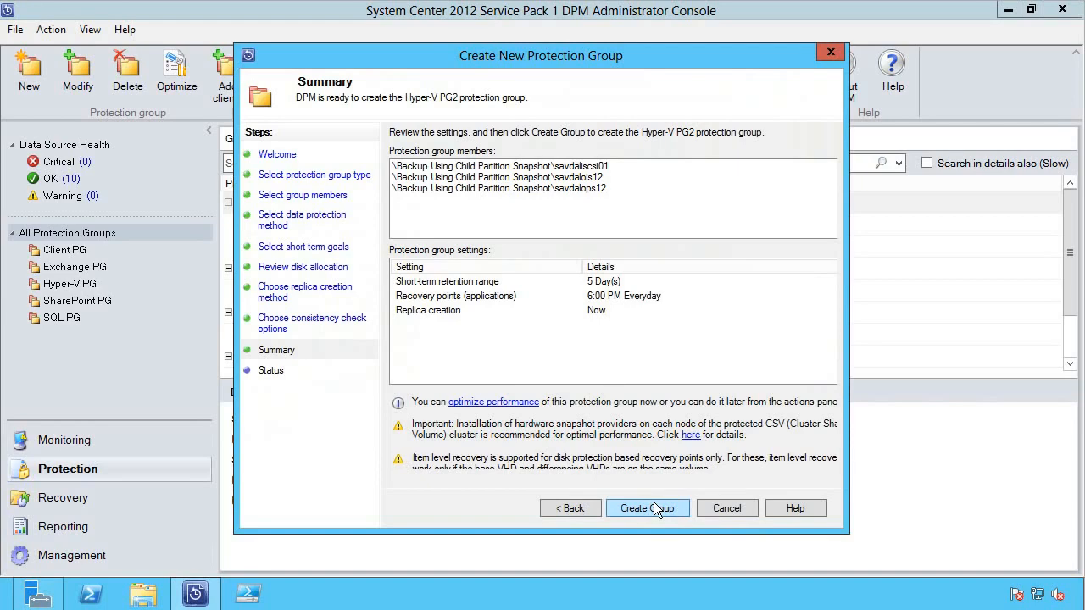
- Create Hyper-V PG2, expand savdalhv01 to list its five Hyper-V backups, then open Recovery
click(737, 509)
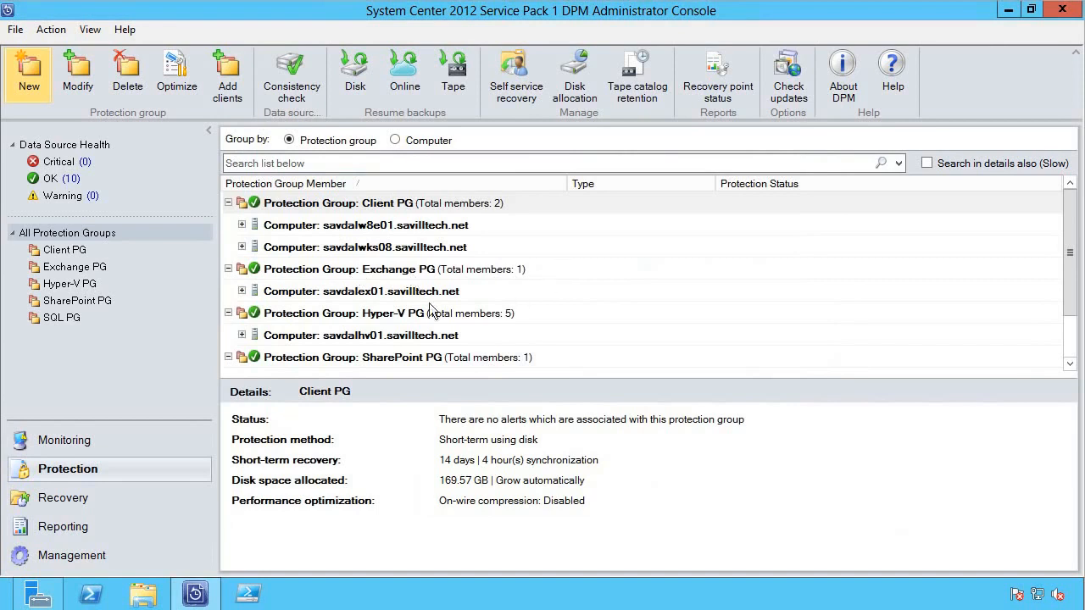
click(237, 335)
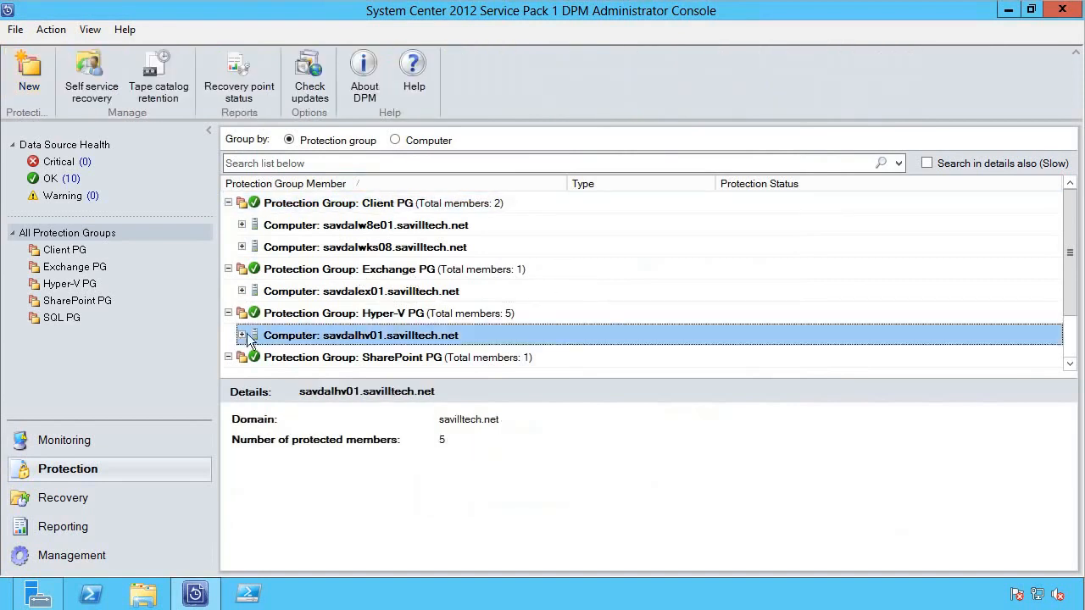
scroll(271, 322, down, 1)
click(242, 290)
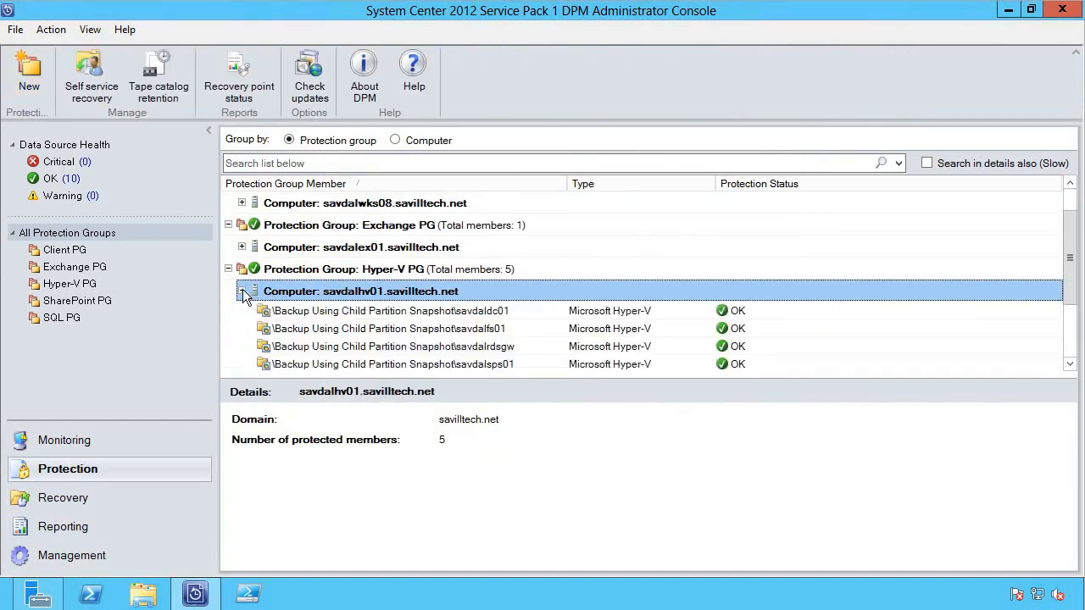
scroll(415, 292, down, 1)
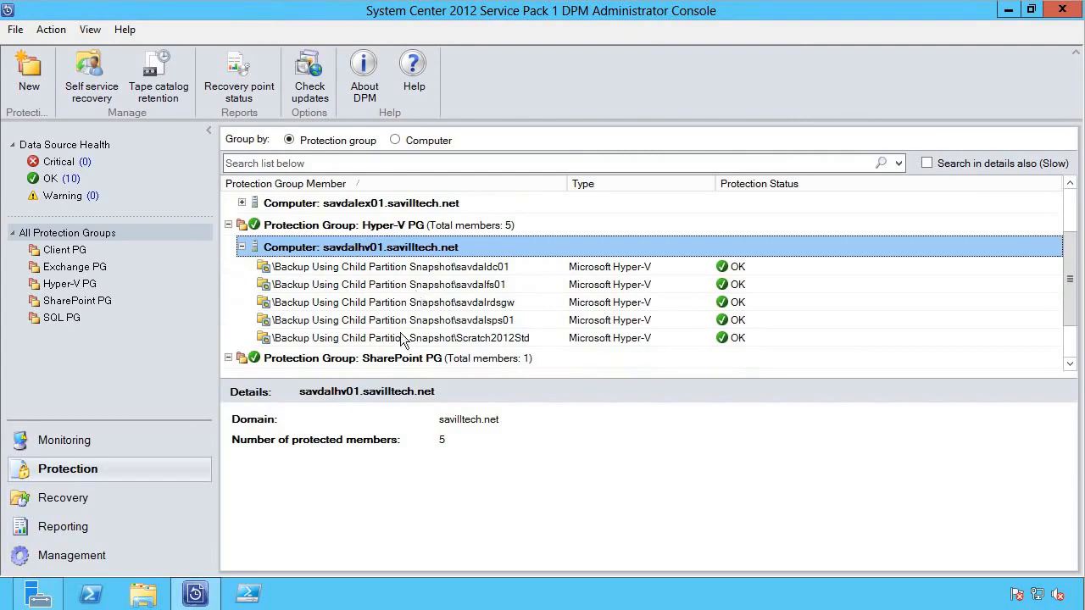
click(62, 499)
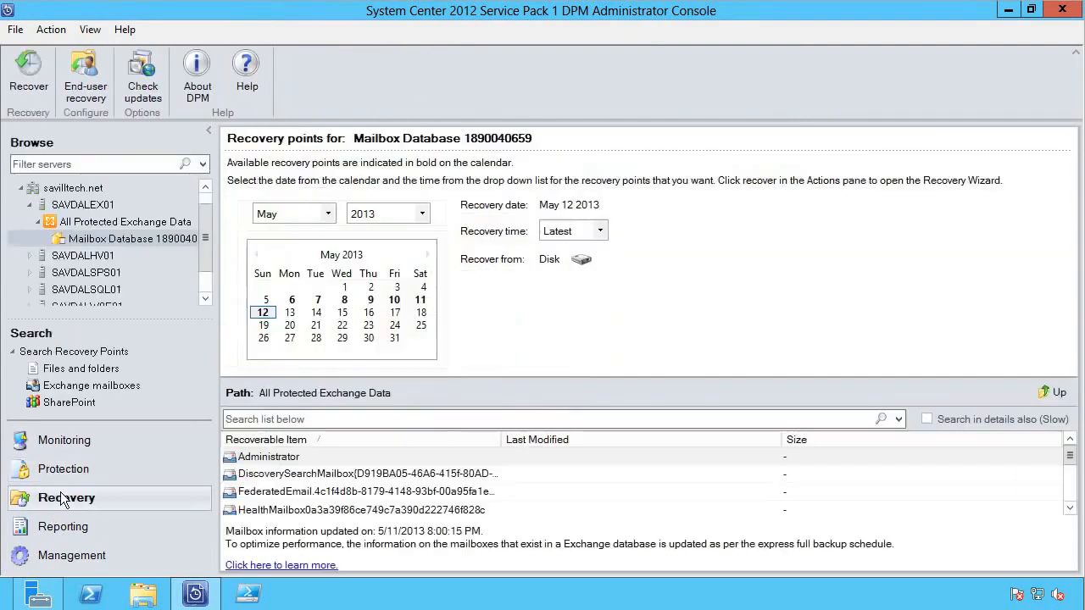
- Select the savdalsps01 Hyper-V backup's May 11, 2013 2:28 AM recovery point
double_click(36, 256)
click(38, 271)
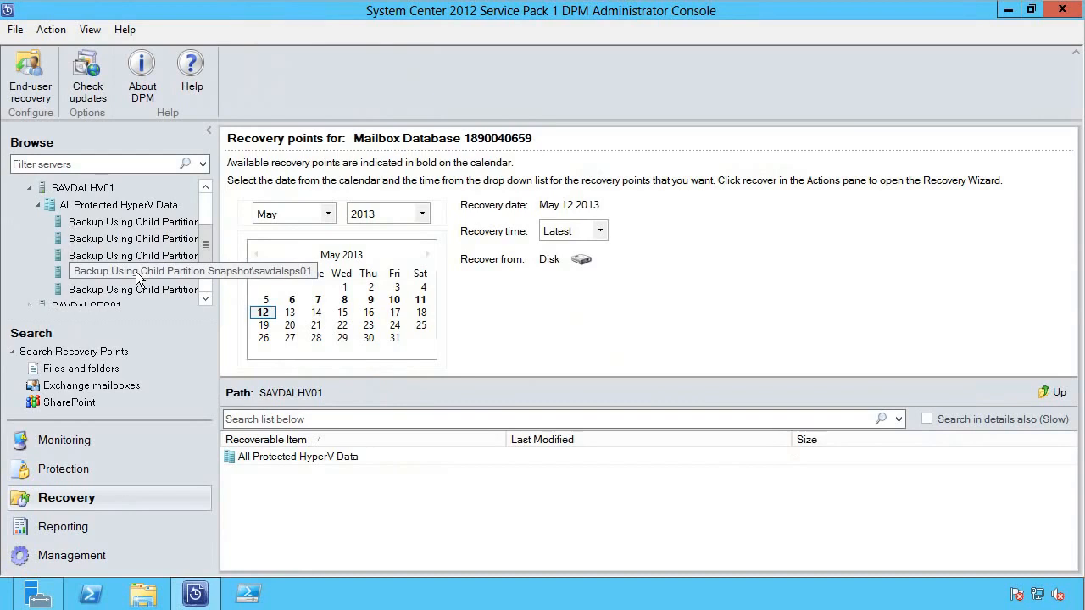
click(138, 278)
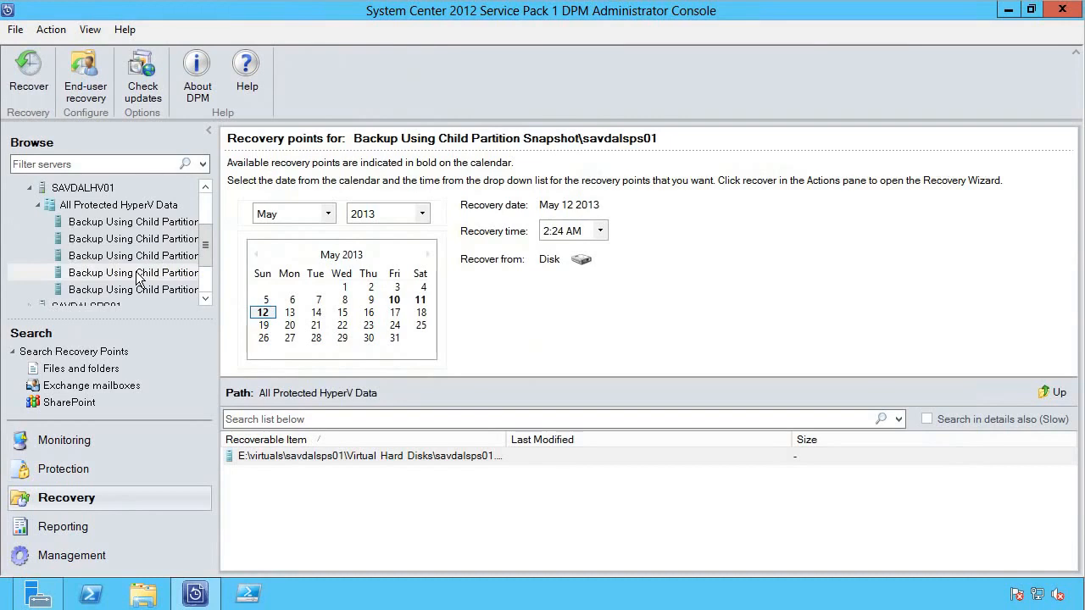
click(421, 300)
click(600, 230)
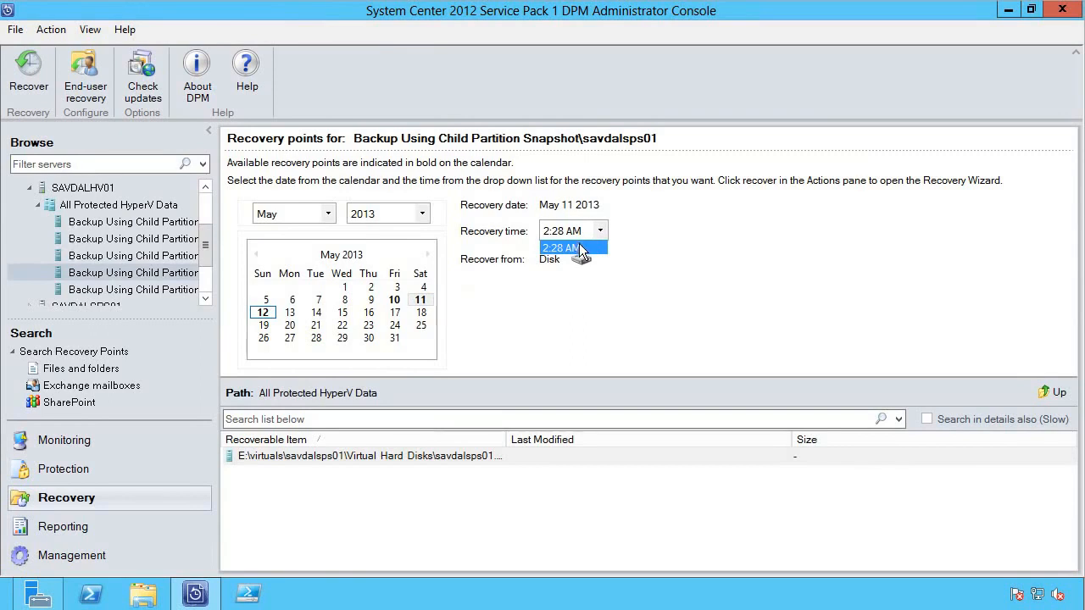
click(578, 247)
- Start recovering the savdalsps01 VHD from that recovery point
click(346, 459)
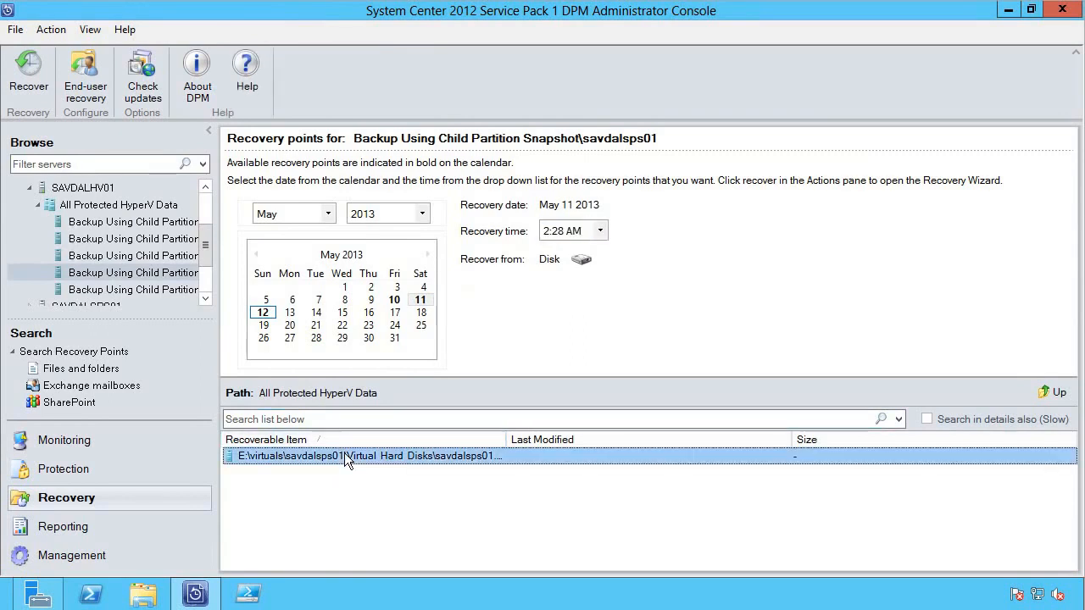
right_click(345, 457)
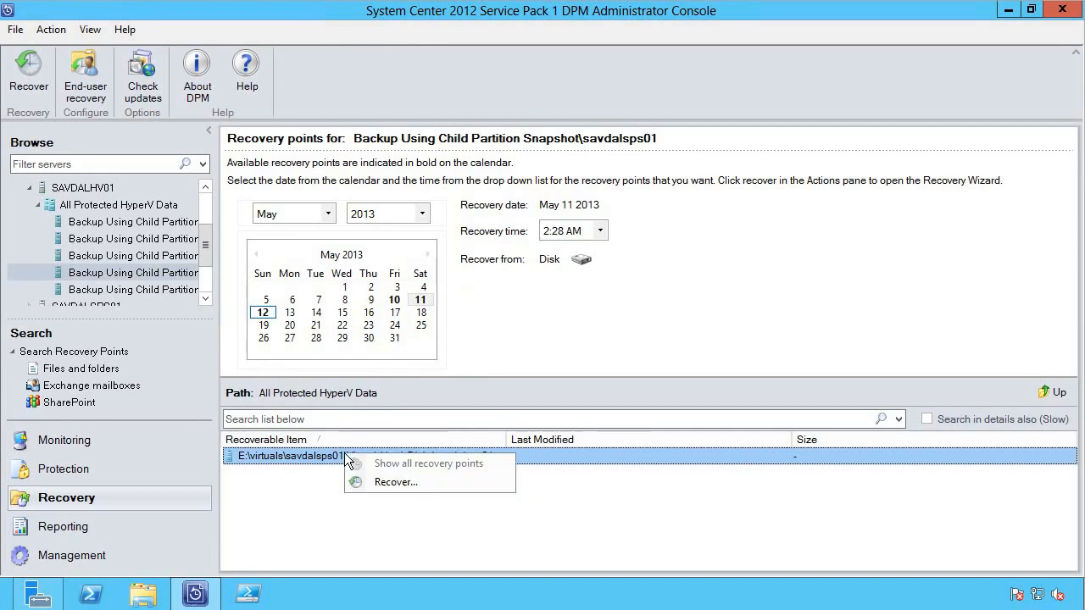
click(401, 482)
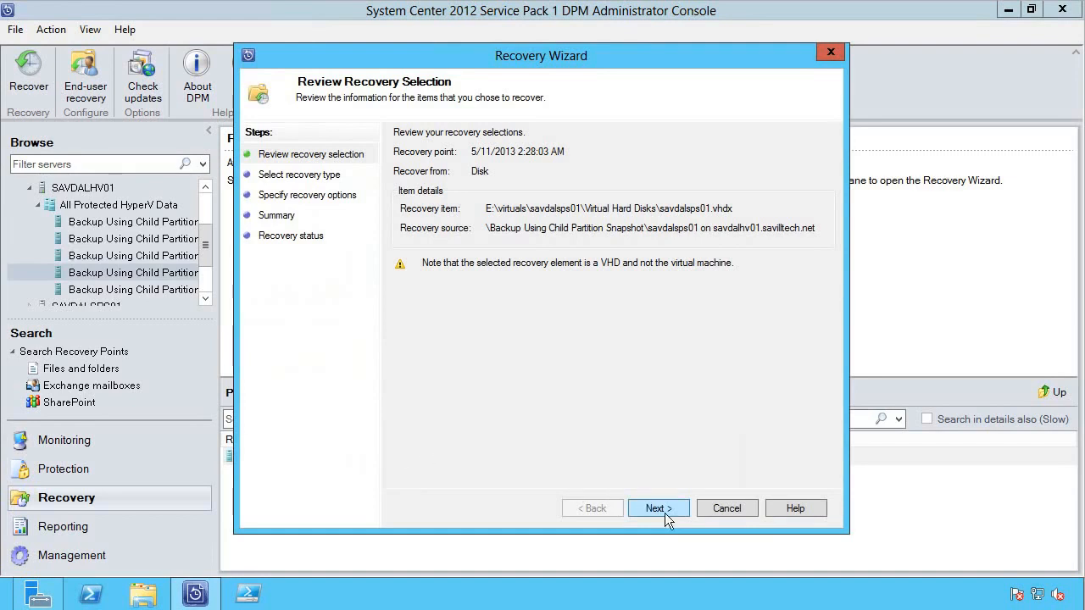
click(664, 512)
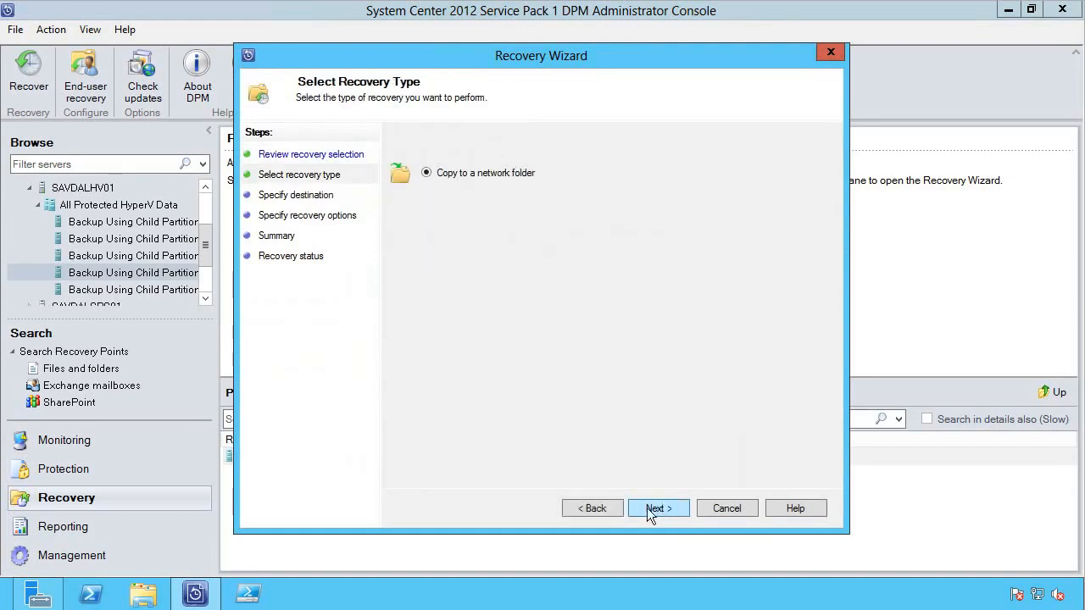
click(648, 507)
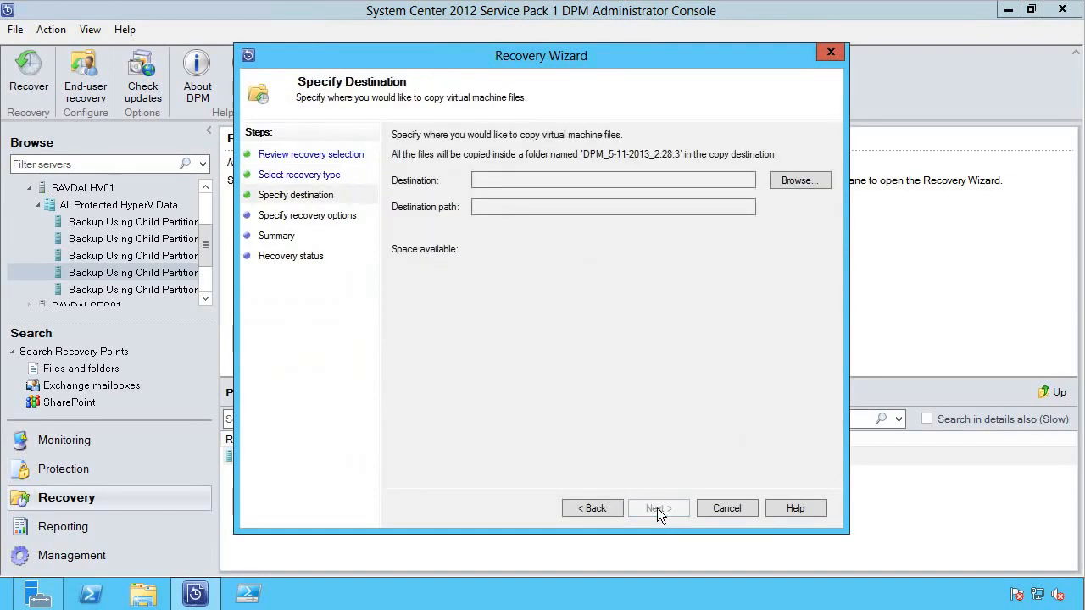
click(734, 510)
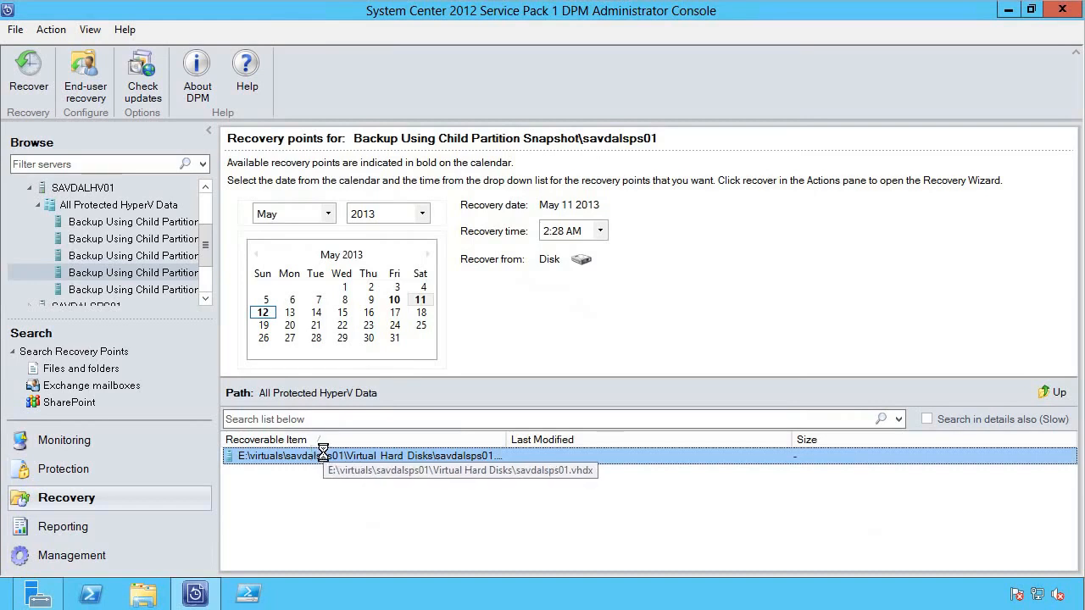
- Open the VHD's Virtual Machine Volume and ProgramData folder, then expand the SAVDALSPS01 server
click(303, 475)
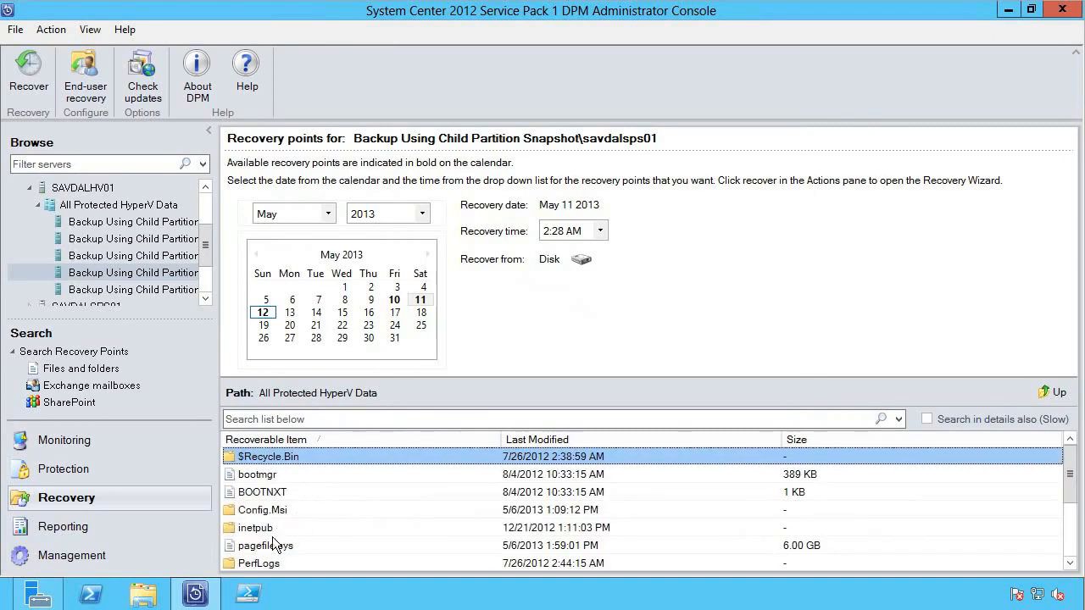
scroll(297, 519, down, 2)
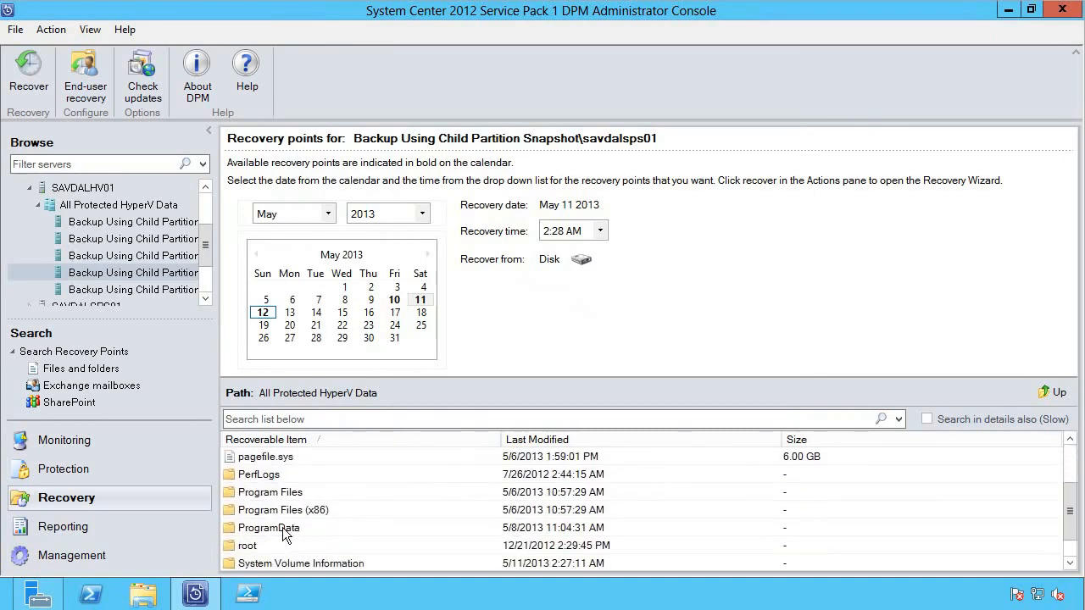
click(283, 527)
double_click(283, 527)
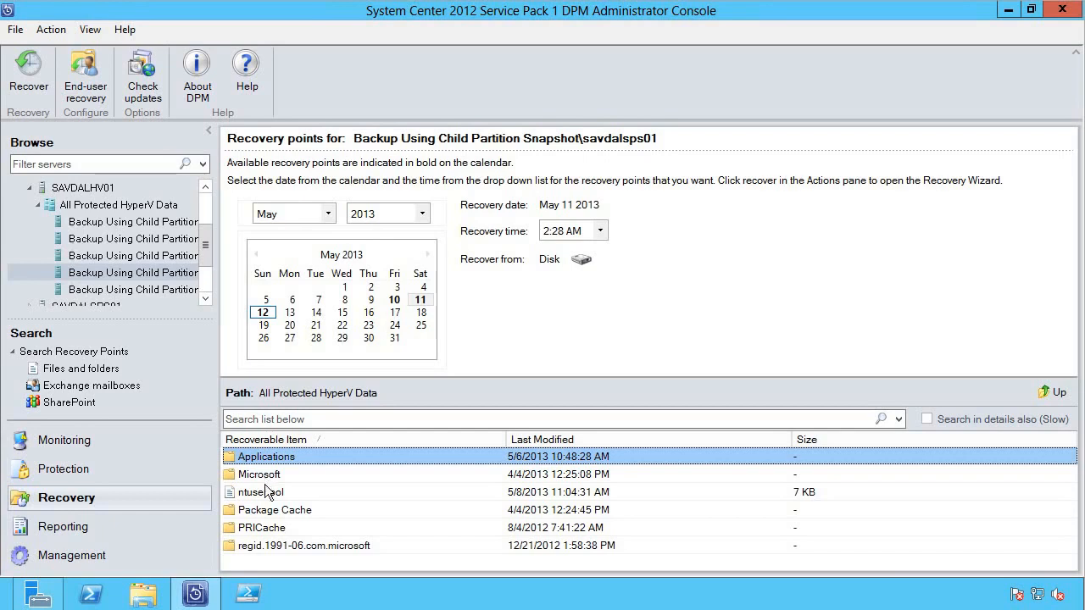
click(123, 276)
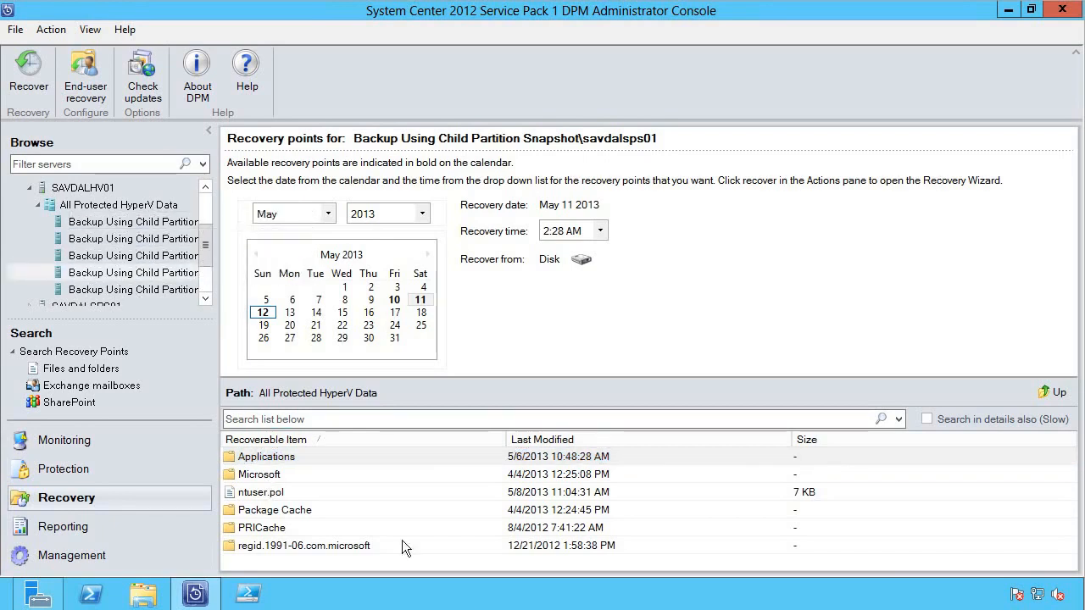
drag(209, 236, 207, 276)
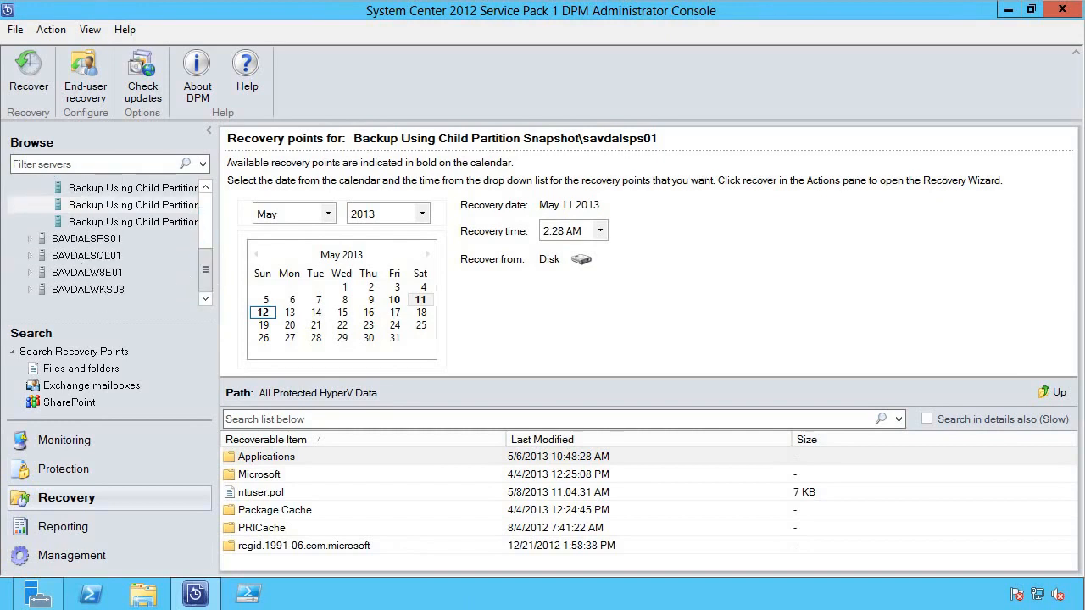
click(28, 239)
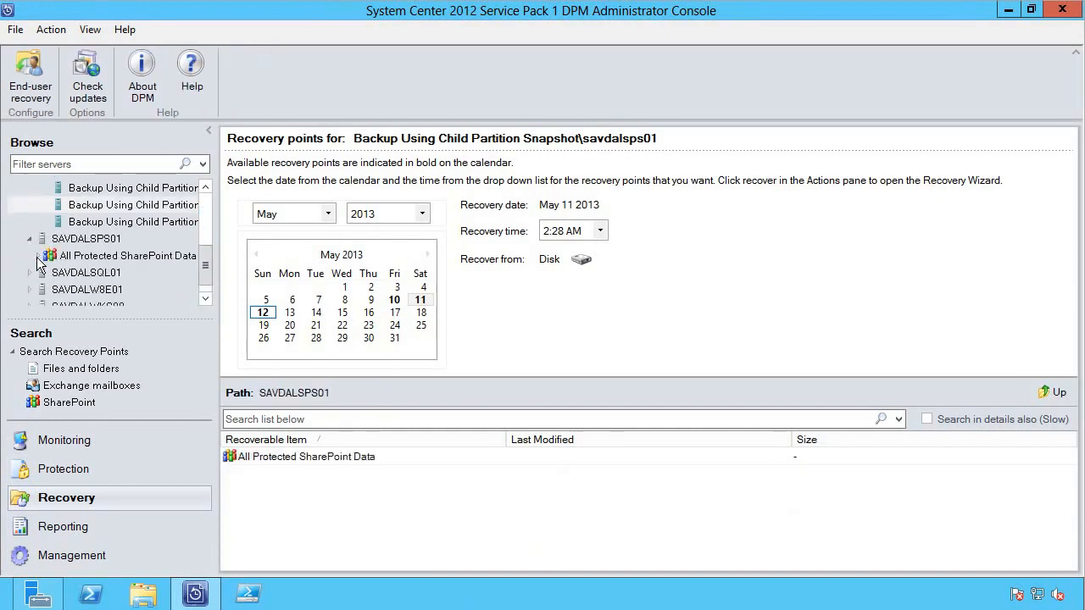
click(37, 255)
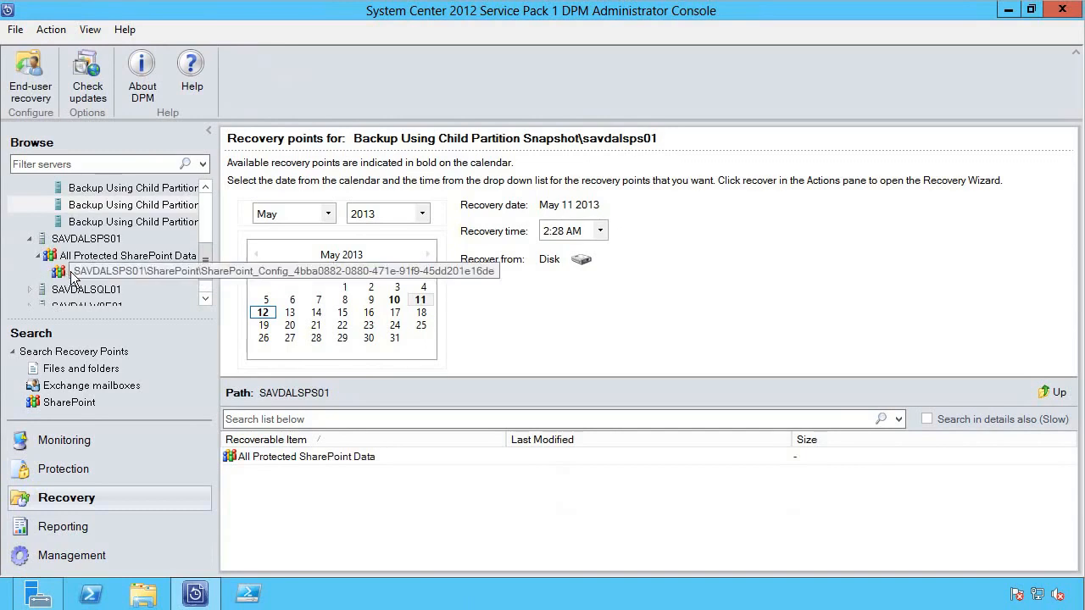
click(72, 272)
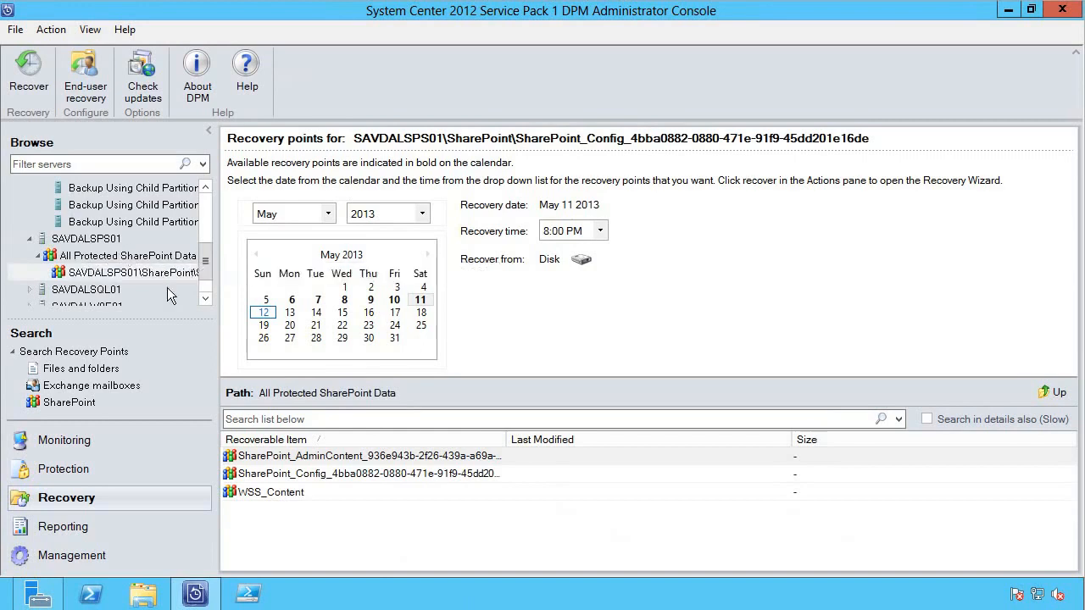
double_click(294, 491)
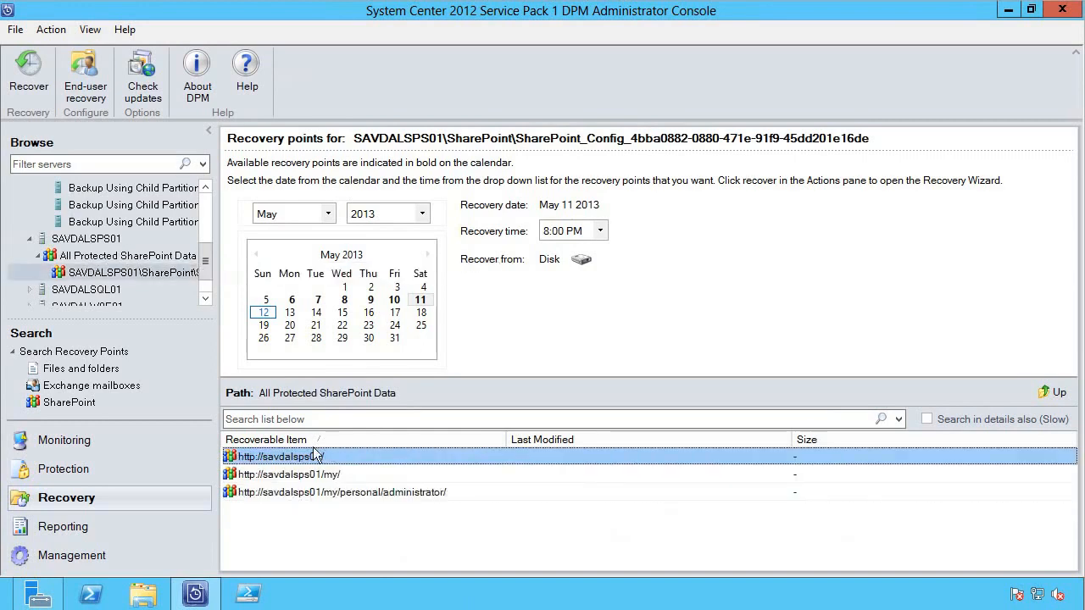
double_click(312, 458)
scroll(365, 529, down, 1)
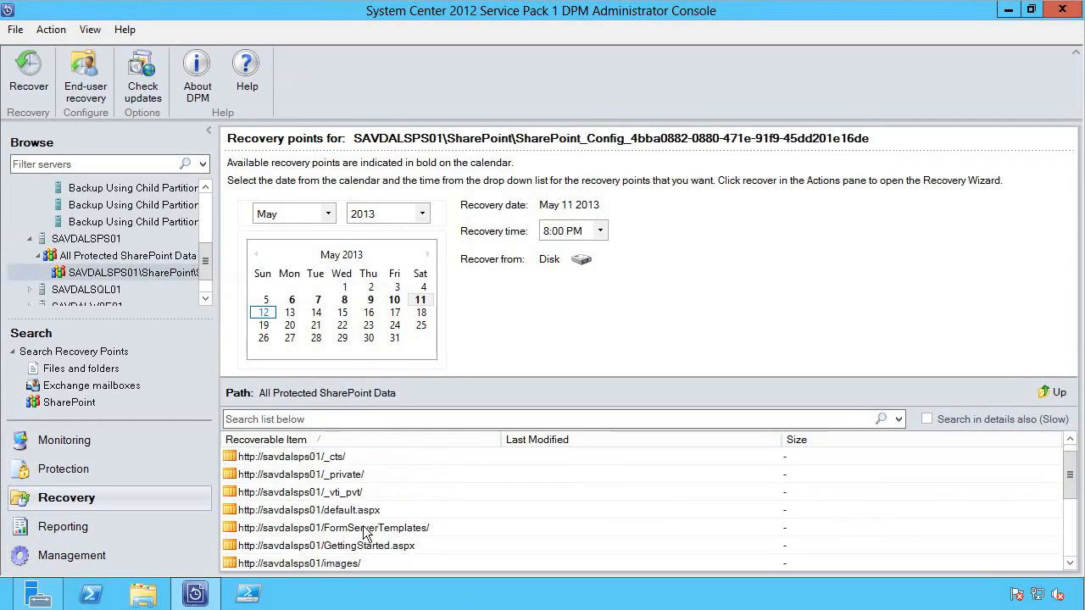
scroll(364, 530, down, 8)
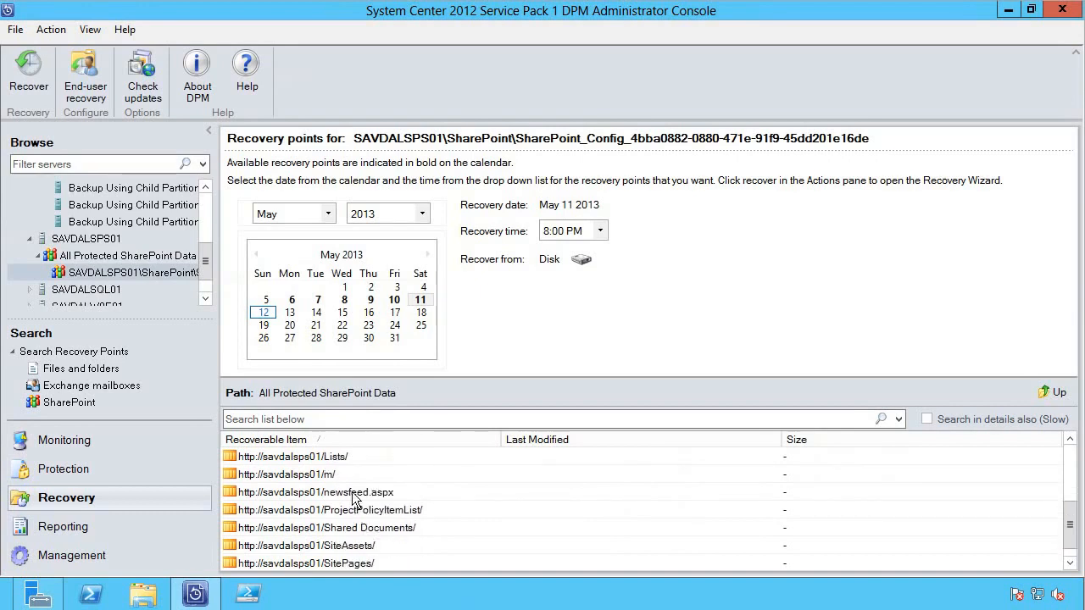